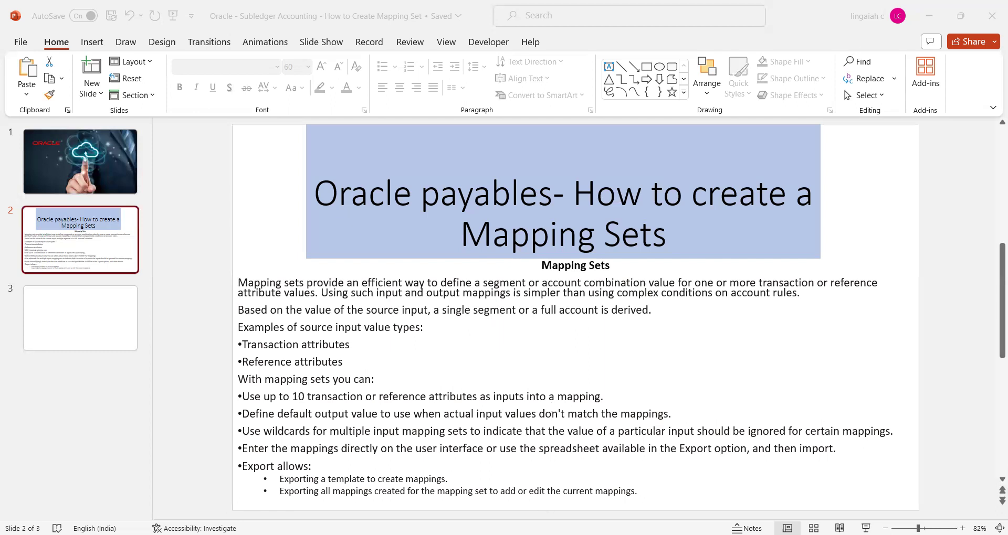
Leave the mapping sets slide for the Oracle Setup: Financials page in Edge
key("alt+Tab")
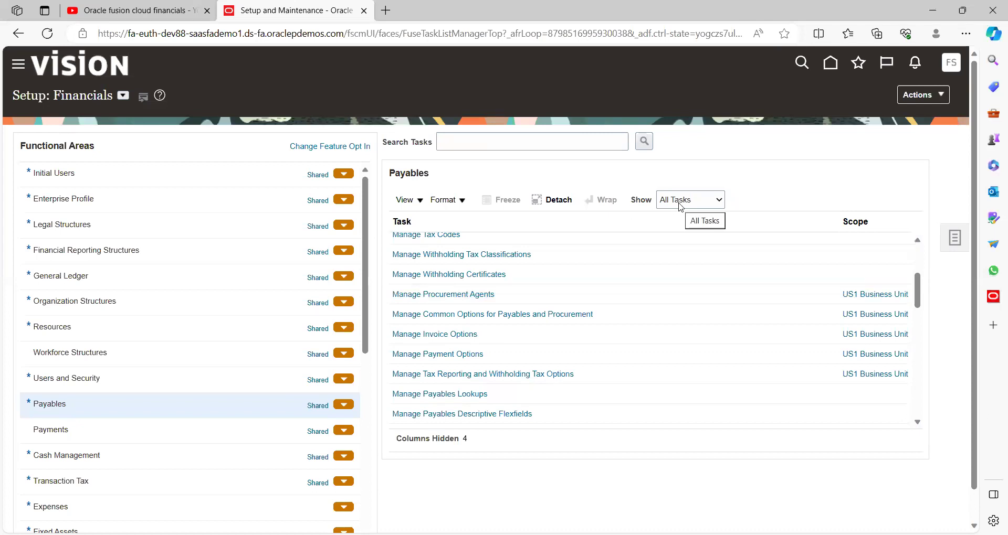
Scroll the Payables setup tasks and open Manage Mapping Sets
left_click(917, 421)
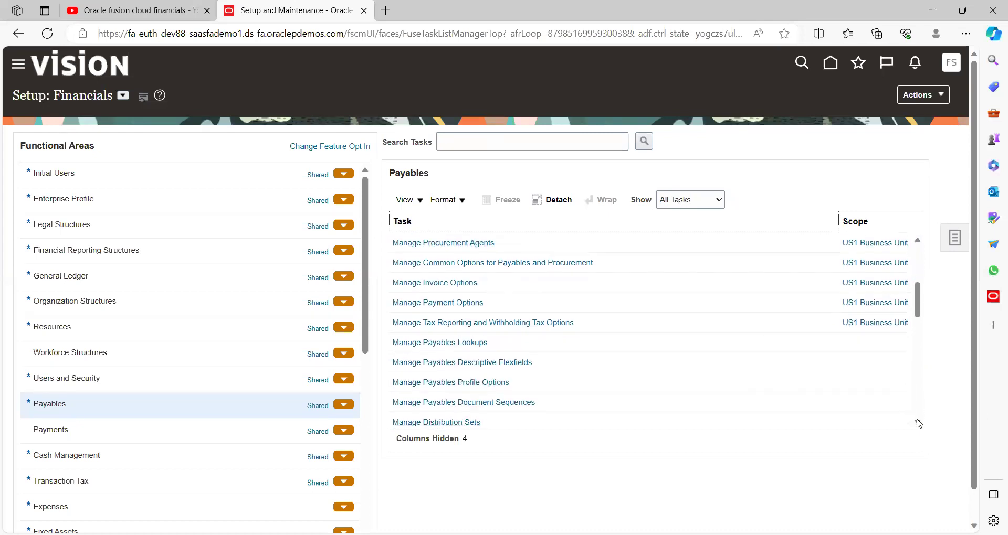
left_click_drag(917, 423, 917, 423)
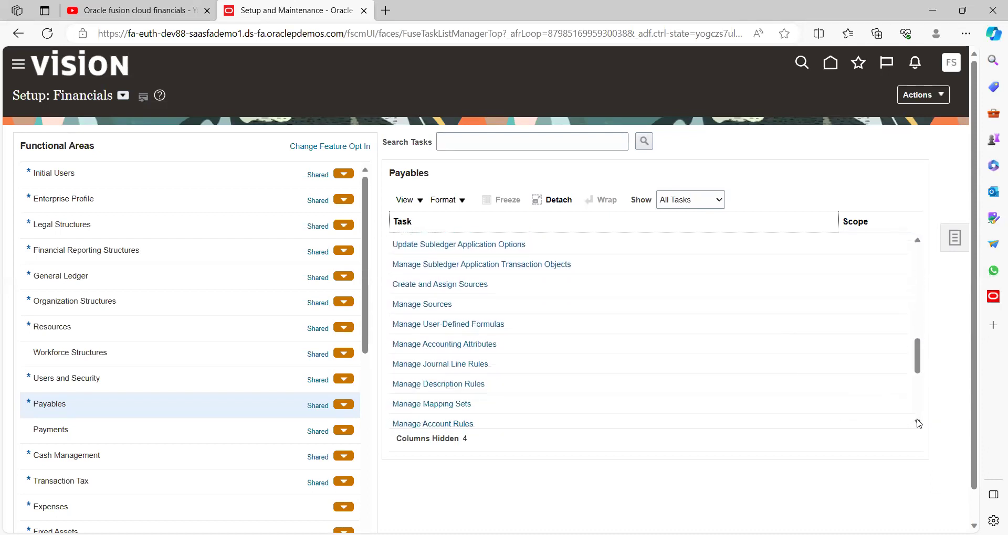
left_click(447, 407)
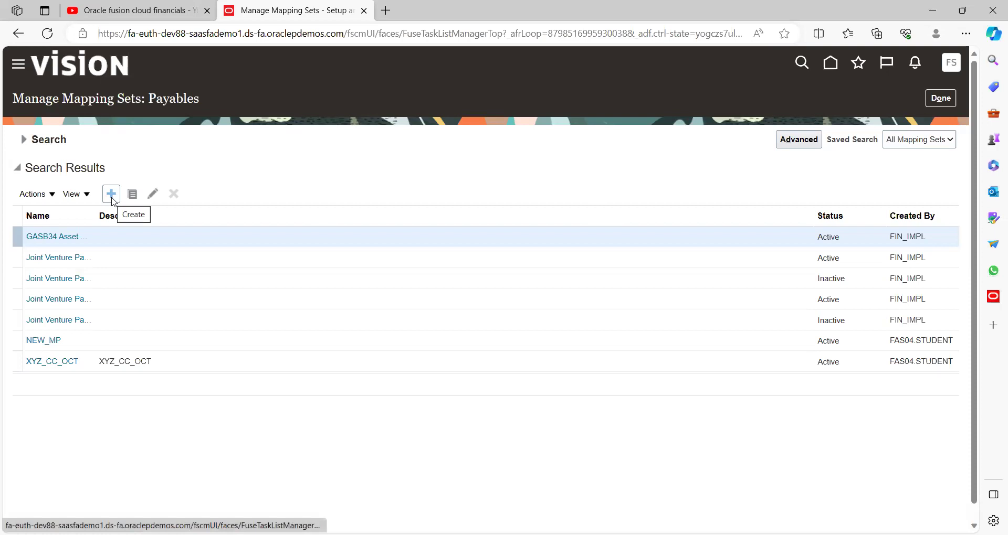
Create a new mapping set named ABC_MappingSets with short name ABC_MP_SET
left_click(113, 201)
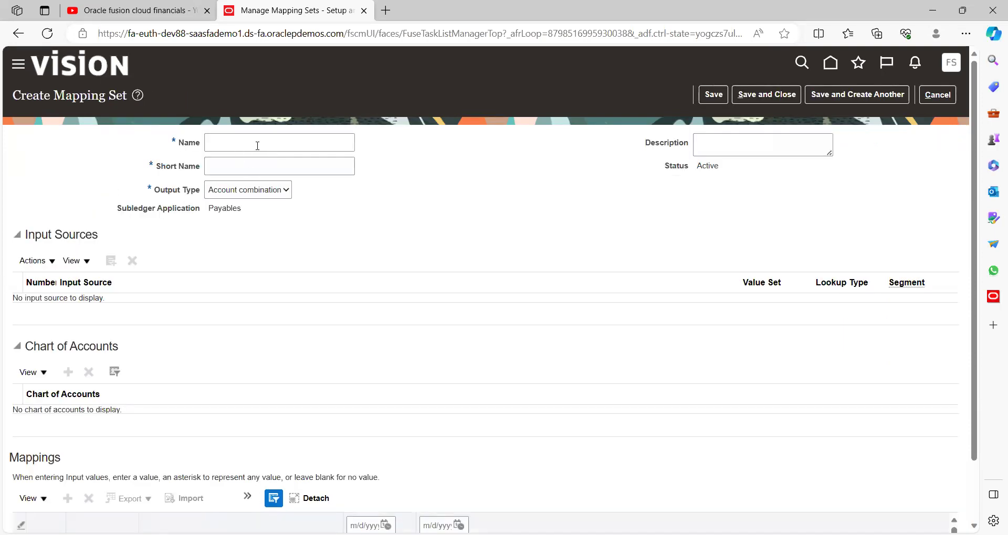
left_click(257, 146)
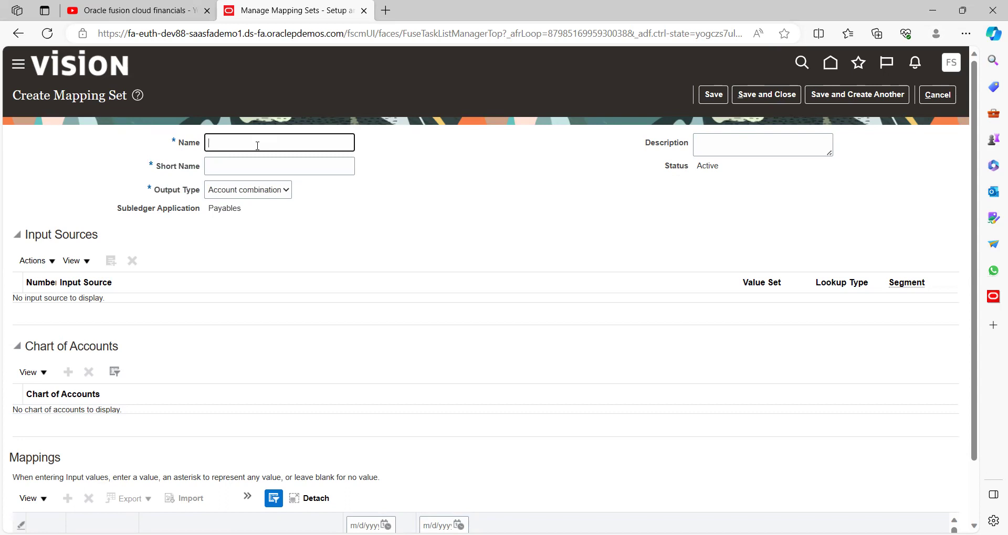
type("ABC_MappingSets")
key("Tab")
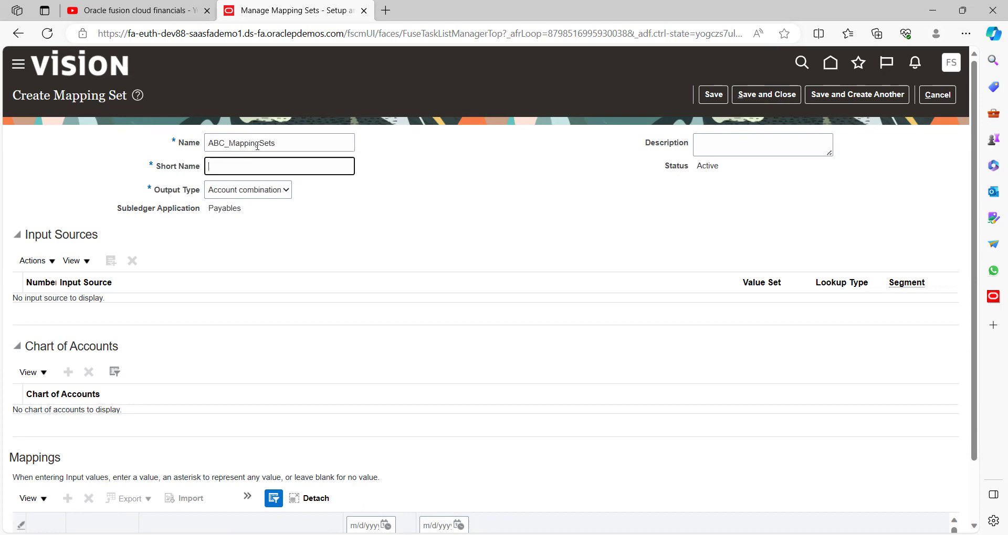
type("ABC")
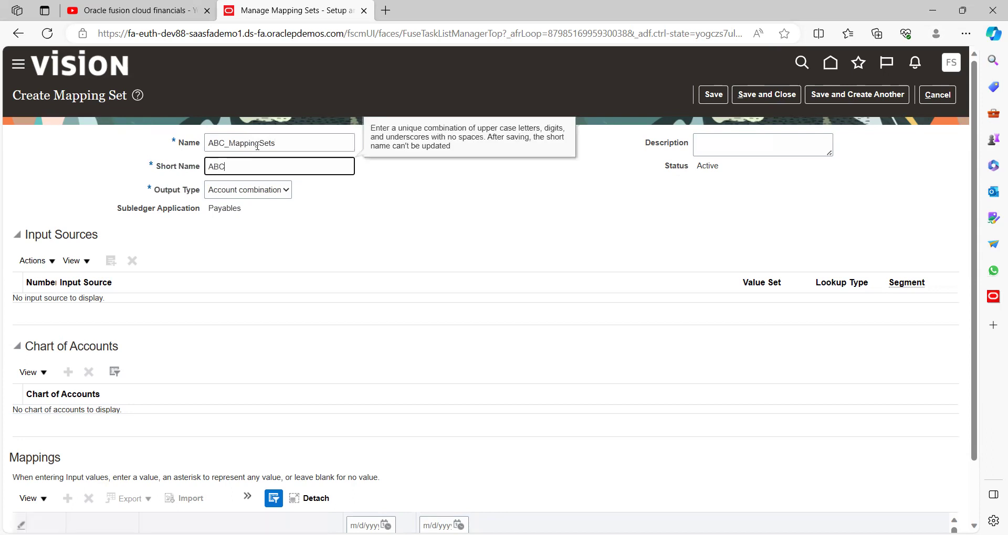
type("_MP_SET")
key("Tab")
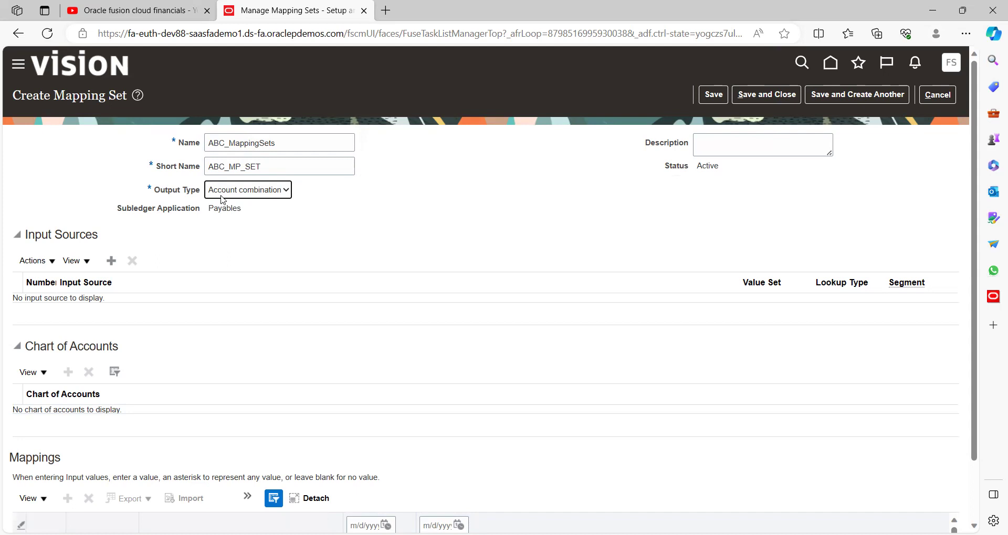
Set the new mapping set's output type to Segment
left_click(342, 219)
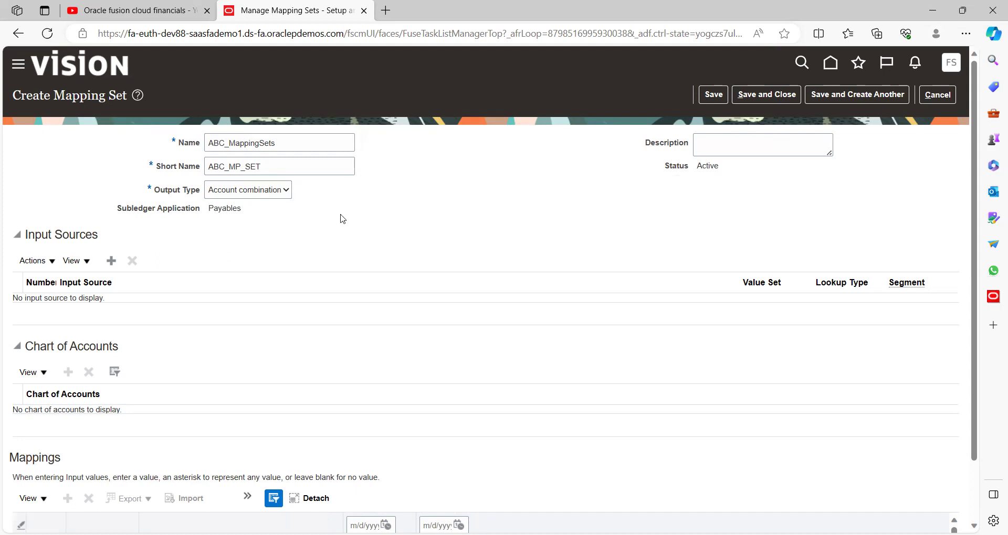
left_click(265, 197)
left_click(315, 220)
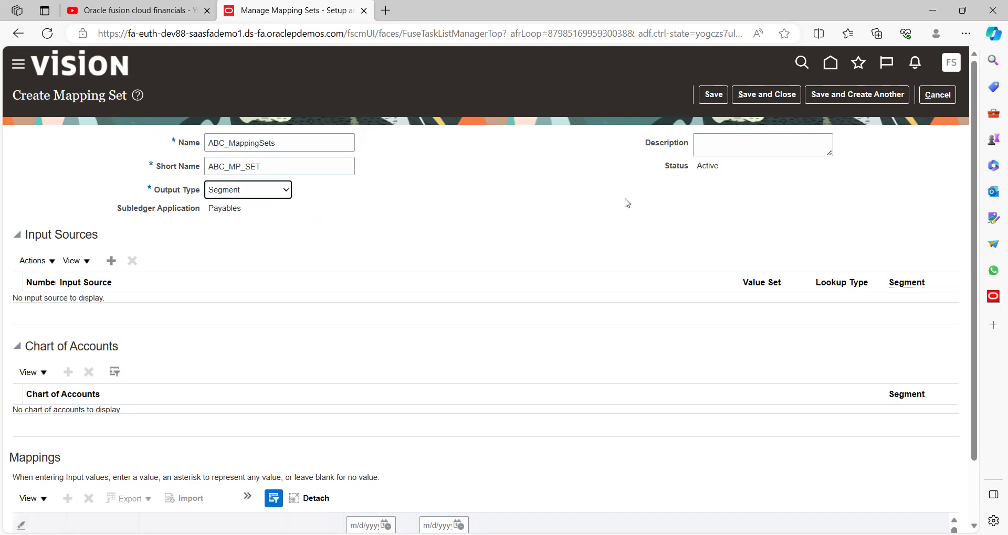
left_click(723, 141)
left_click(484, 223)
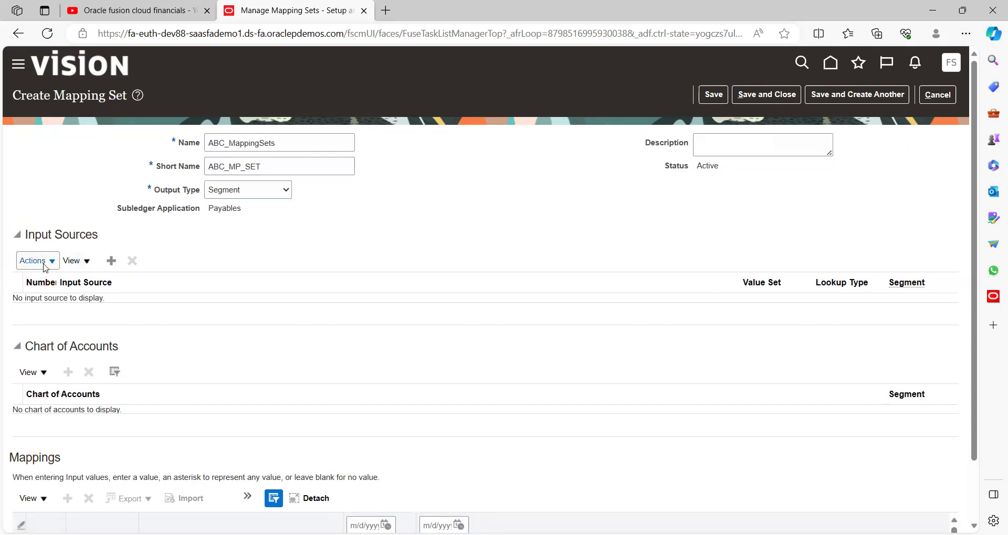
Add the Invoice Type source from the Payables Invoices event class as the input source
left_click(112, 262)
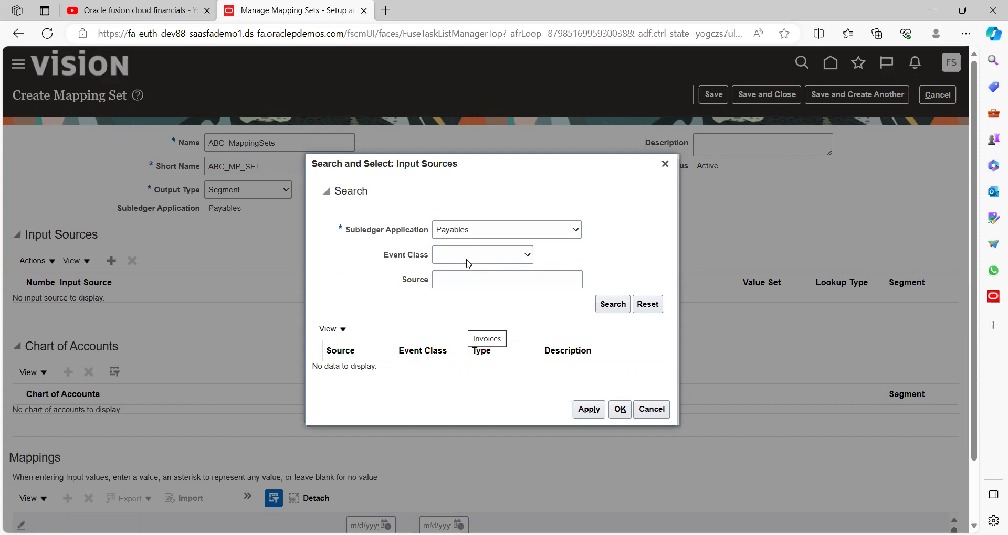
left_click(486, 339)
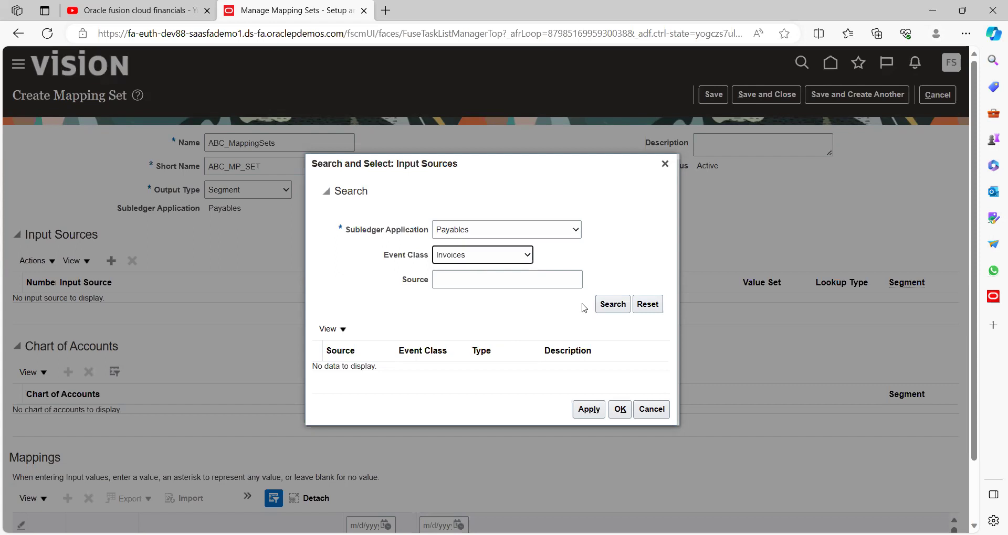
left_click(612, 304)
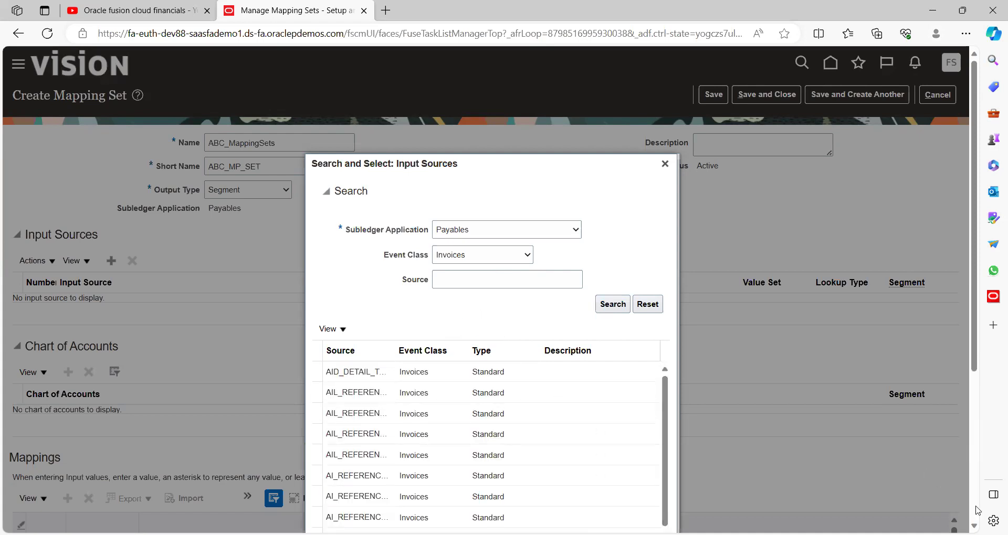
scroll(746, 382, "down", 3)
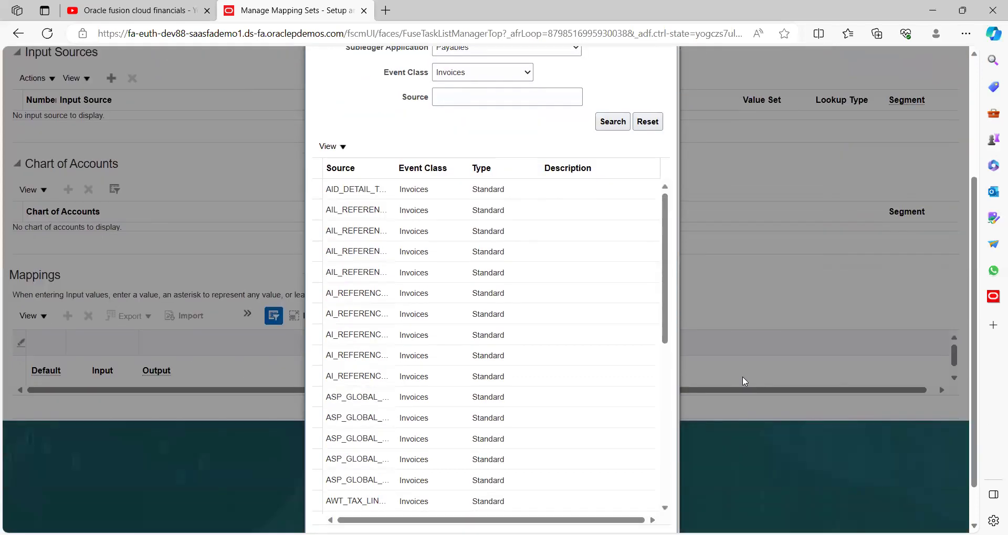
left_click(462, 99)
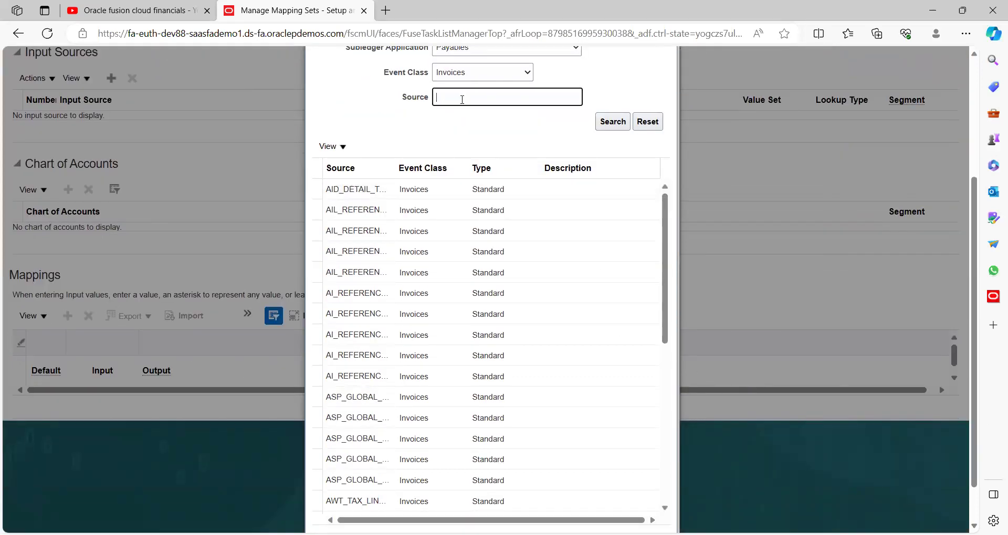
type("Invoice type")
key("Return")
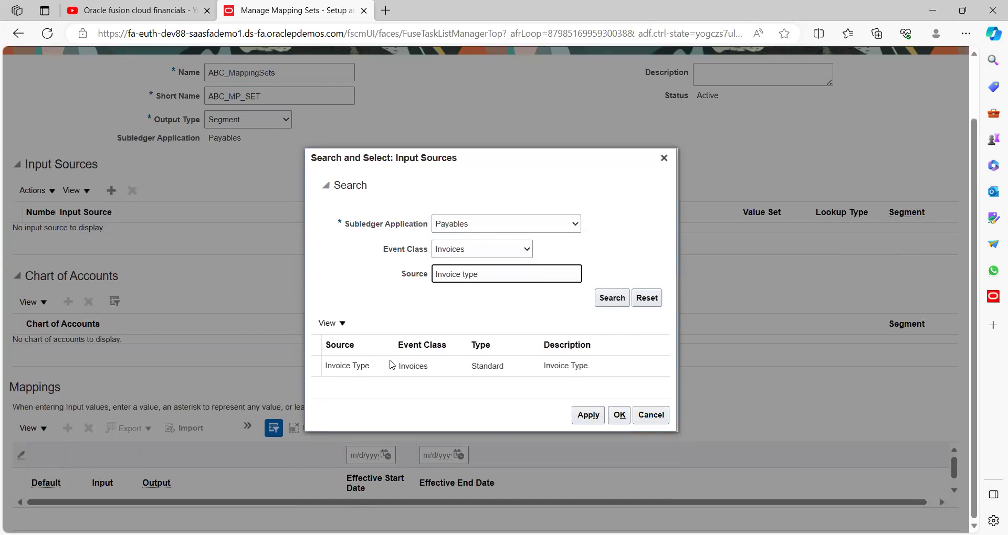
left_click(445, 369)
left_click(597, 419)
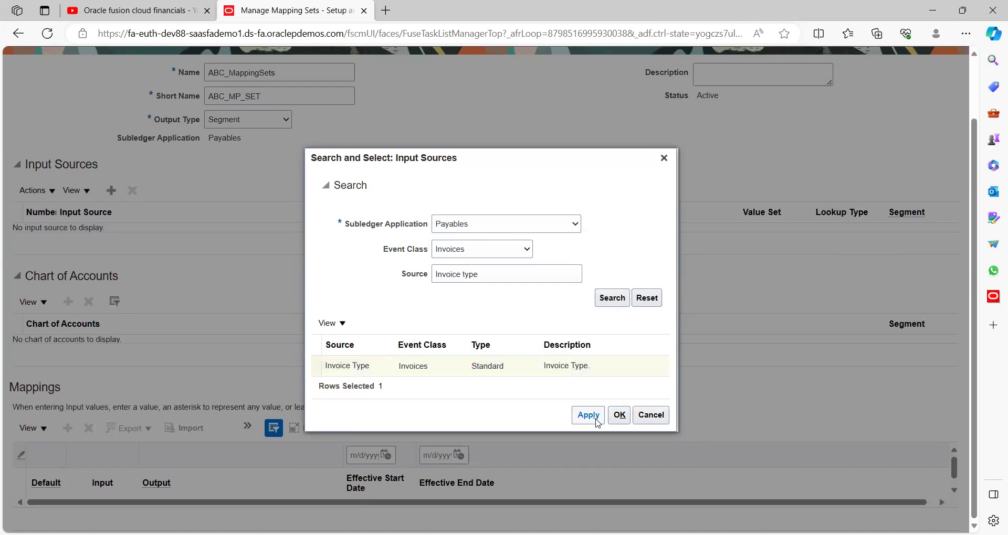
left_click(620, 418)
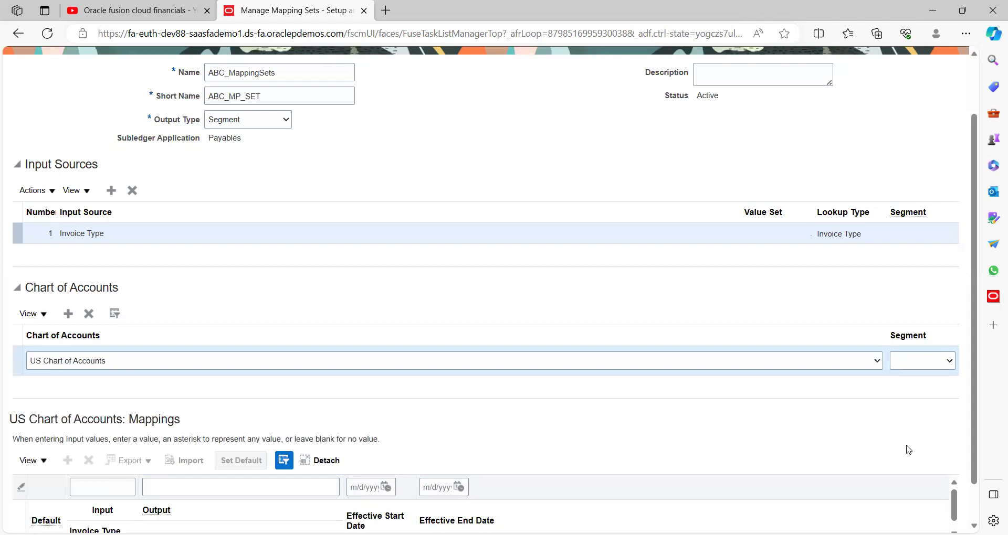
Set the US Chart of Accounts output segment to Product
left_click(922, 360)
left_click(915, 387)
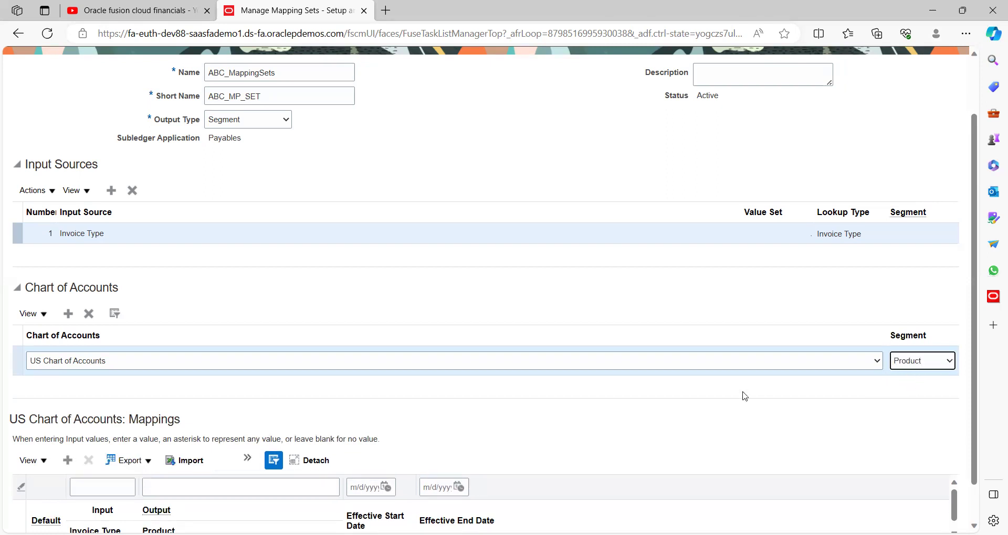
left_click(509, 410)
scroll(507, 408, "down", 1)
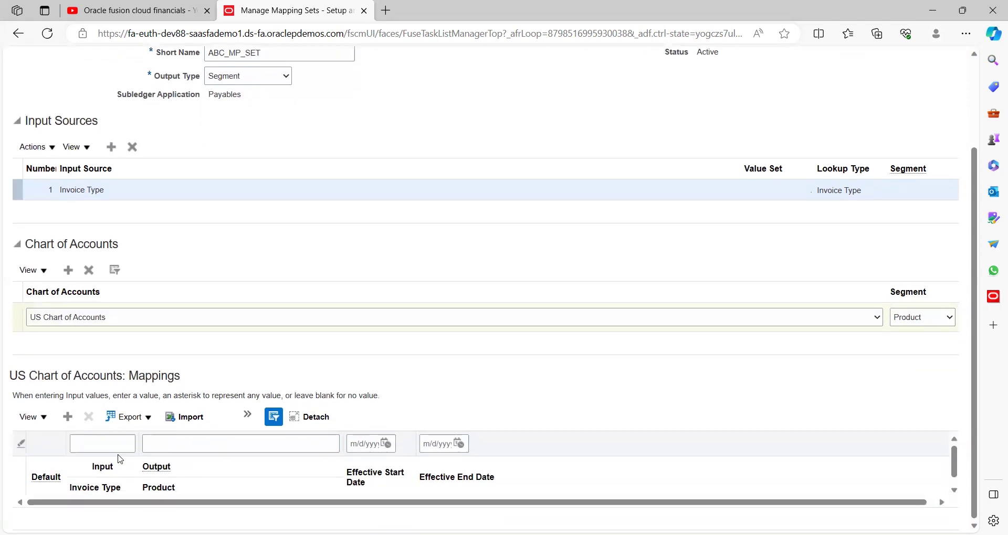
Add a mapping row pairing invoice type Standard with Product value 300 Services
left_click(66, 419)
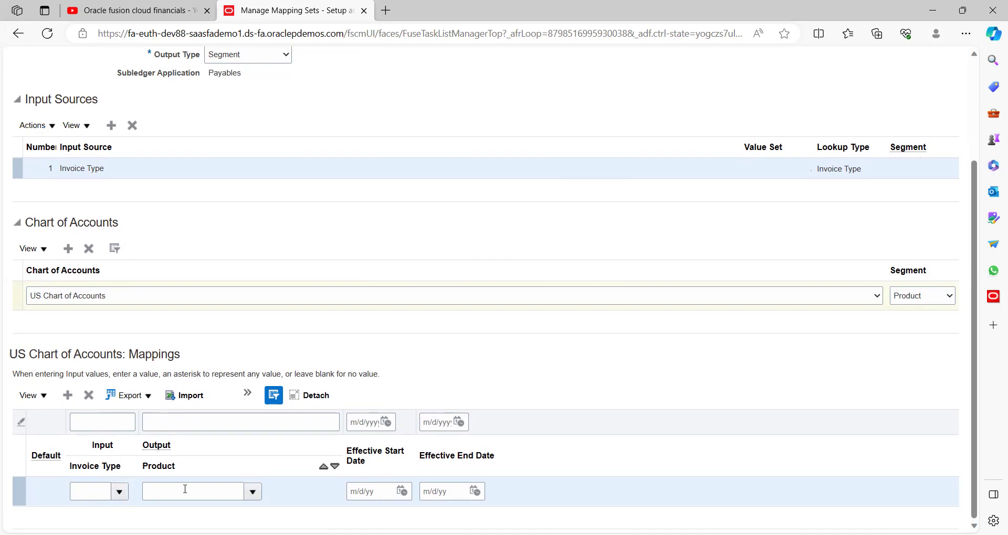
left_click(84, 492)
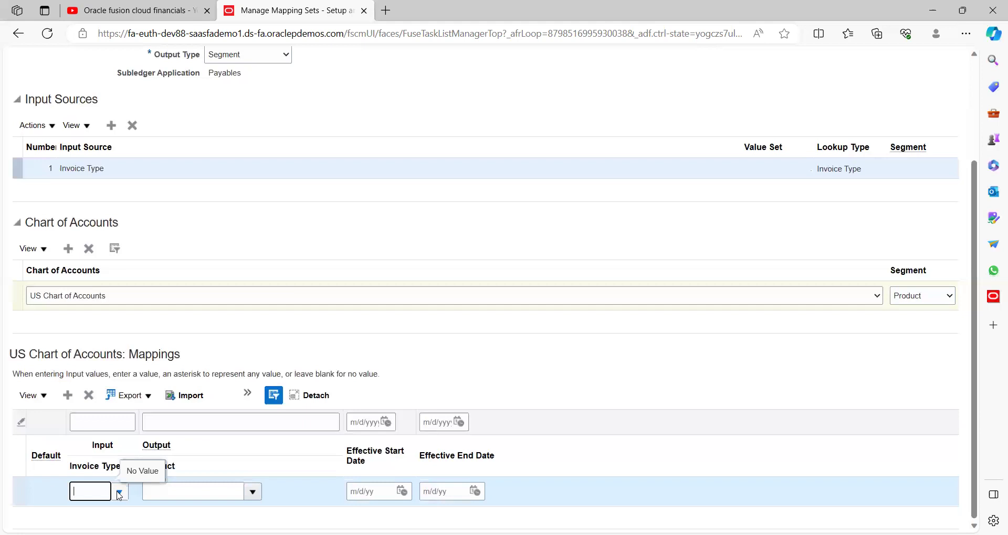
left_click(119, 492)
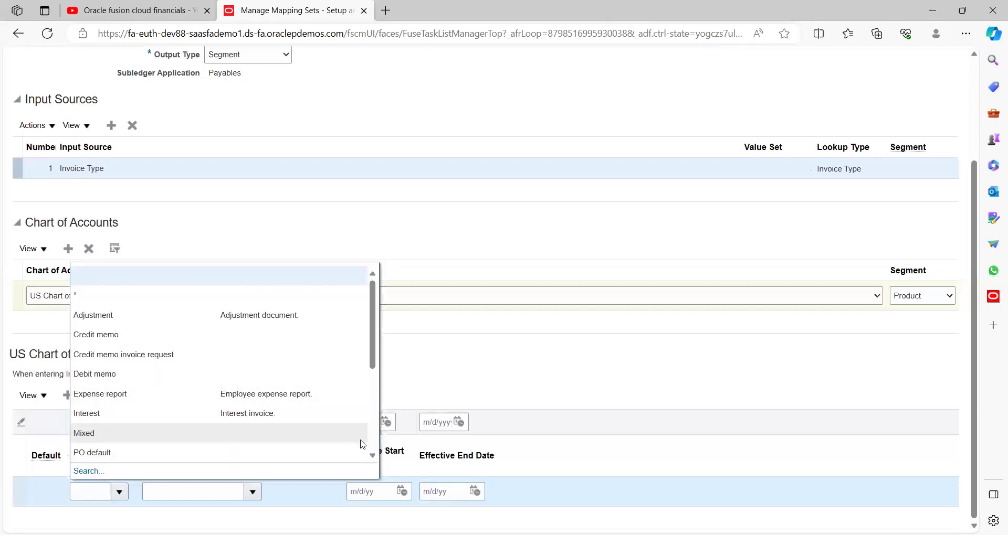
scroll(374, 449, "down", 3)
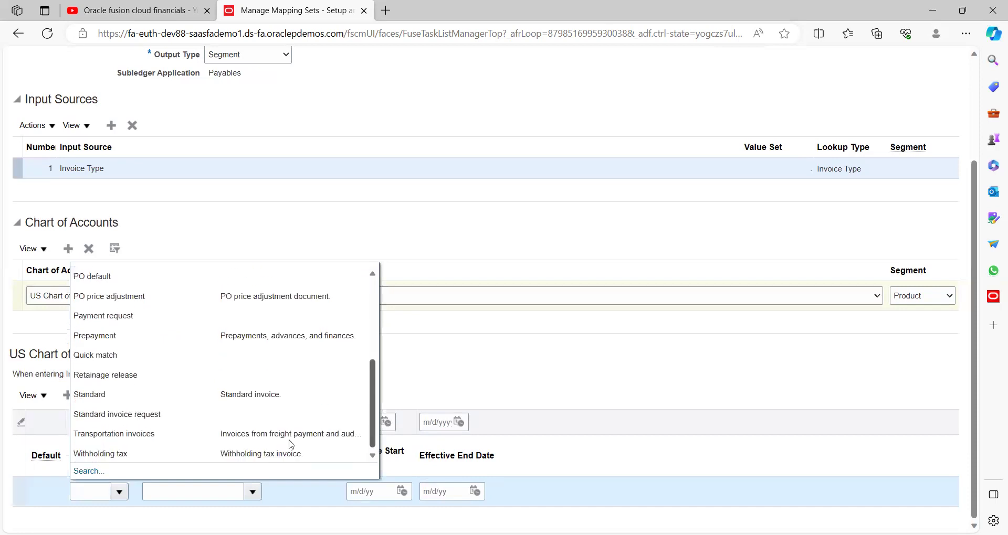
left_click(98, 394)
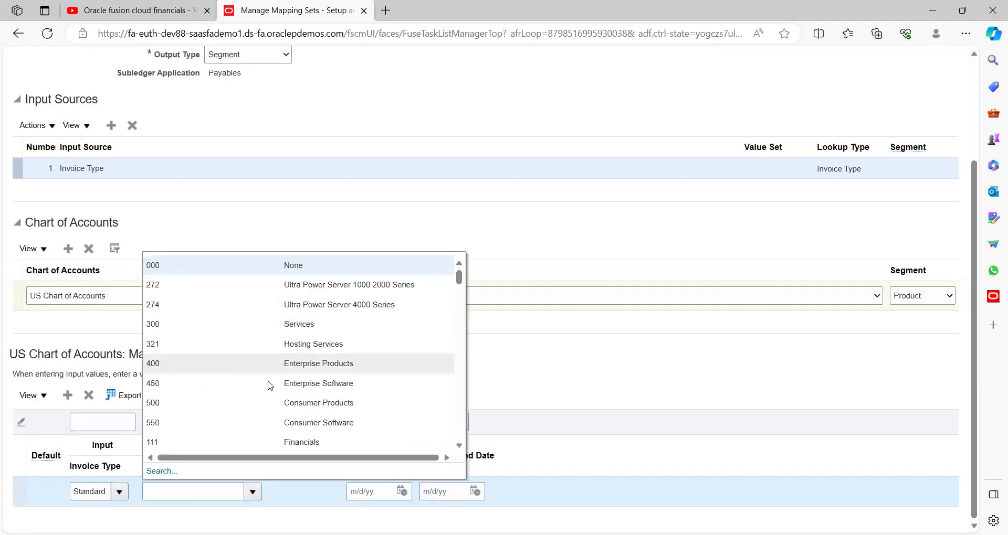
left_click(252, 492)
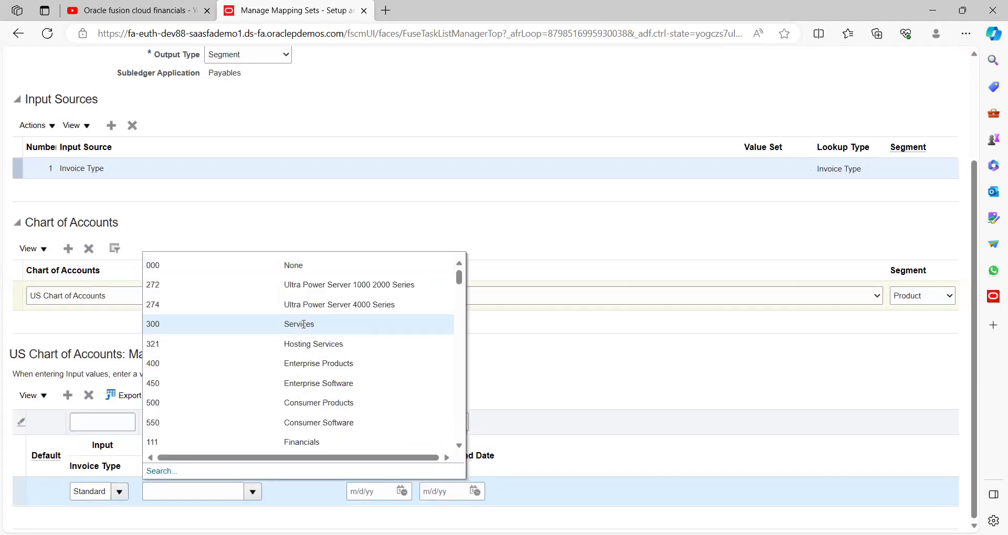
left_click(301, 325)
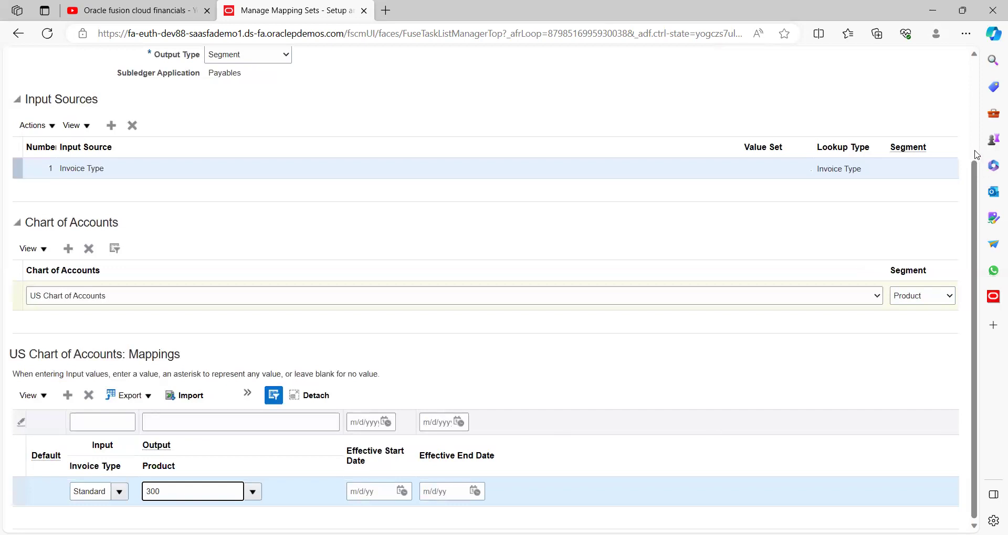
Review the ABC_MappingSets details and save the mapping set
scroll(977, 157, "up", 3)
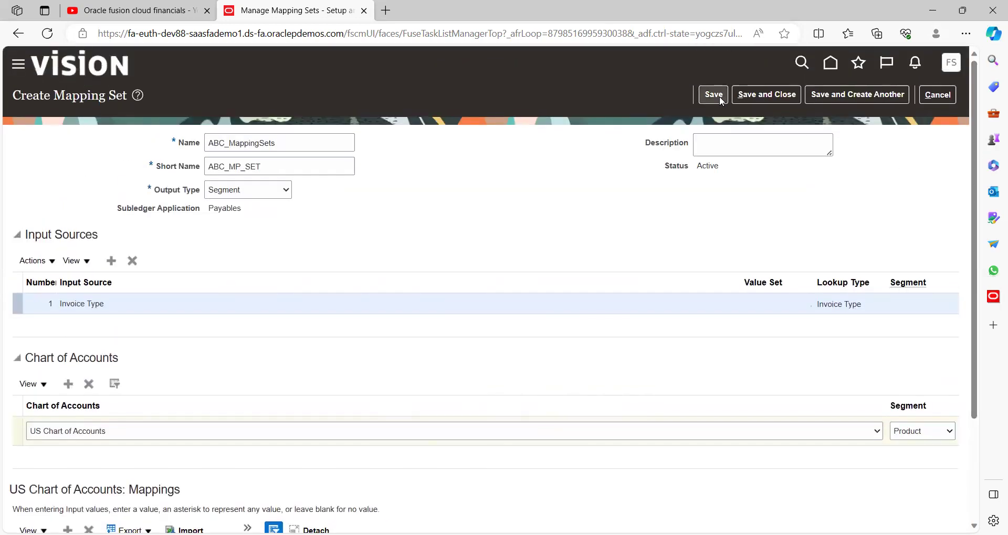
scroll(536, 197, "down", 2)
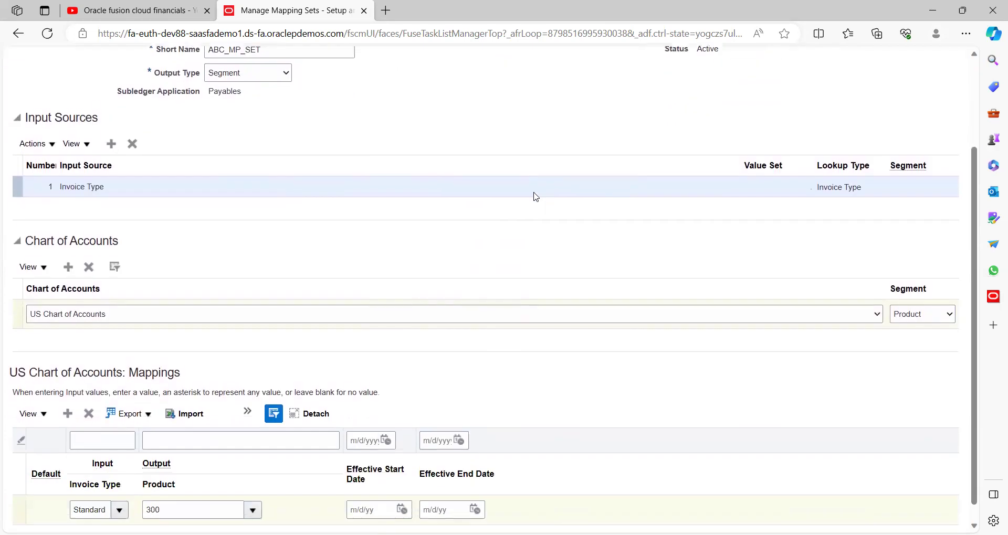
scroll(535, 196, "down", 1)
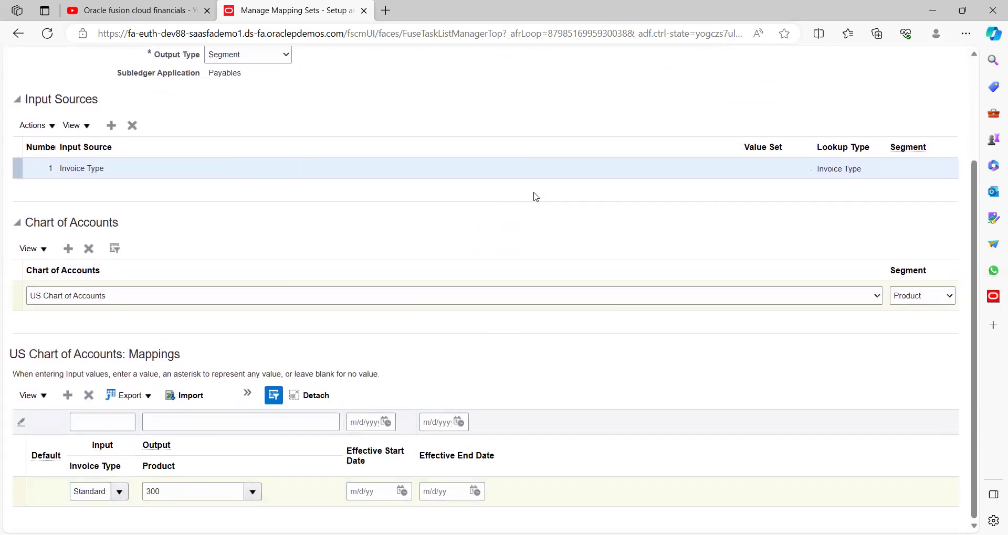
scroll(535, 197, "up", 3)
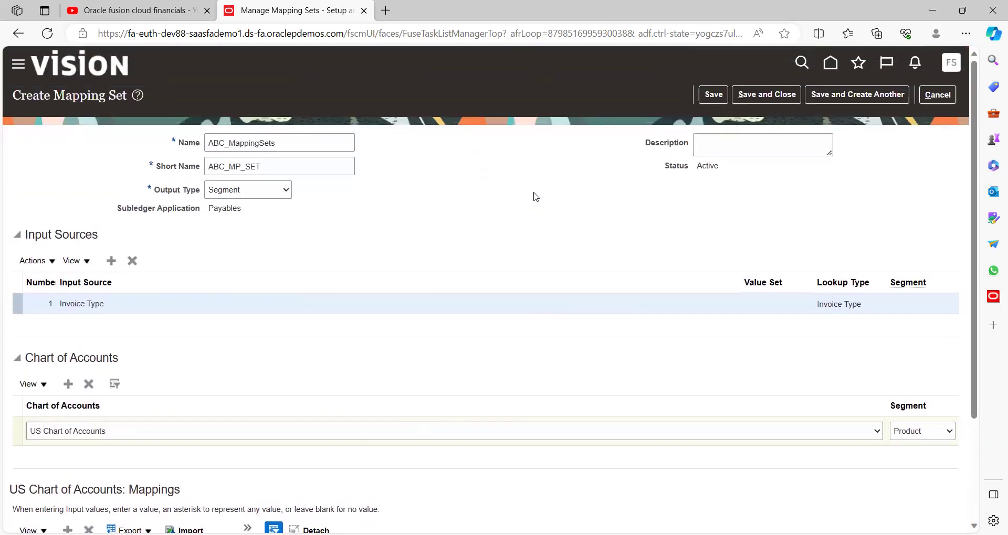
scroll(534, 196, "down", 2)
scroll(534, 196, "up", 2)
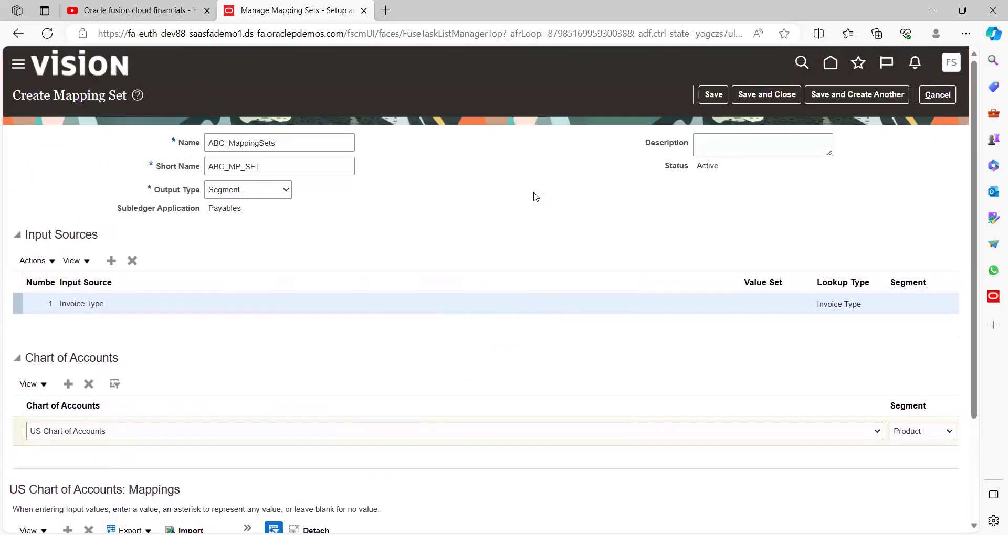
left_click(712, 93)
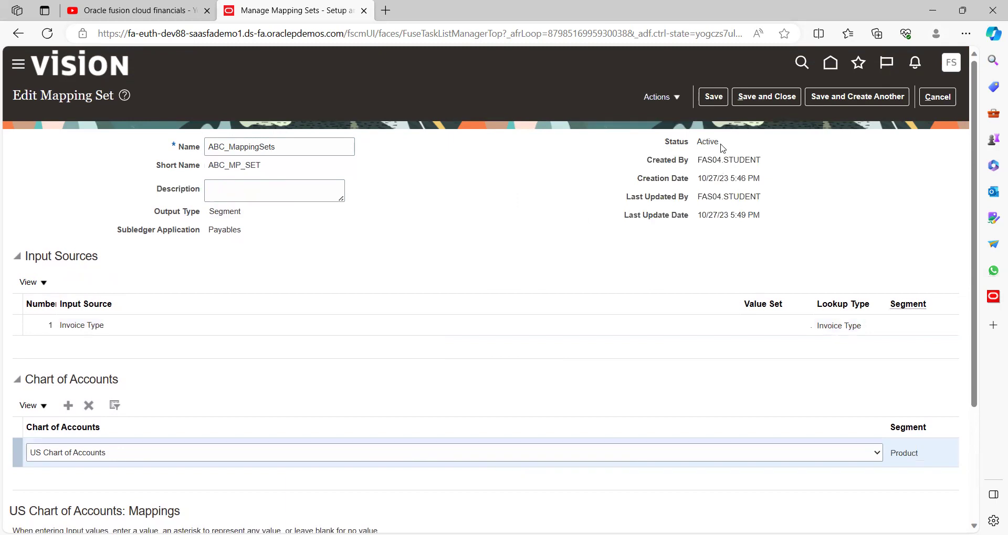
Save and close the mapping set to return to Manage Mapping Sets
left_click(677, 102)
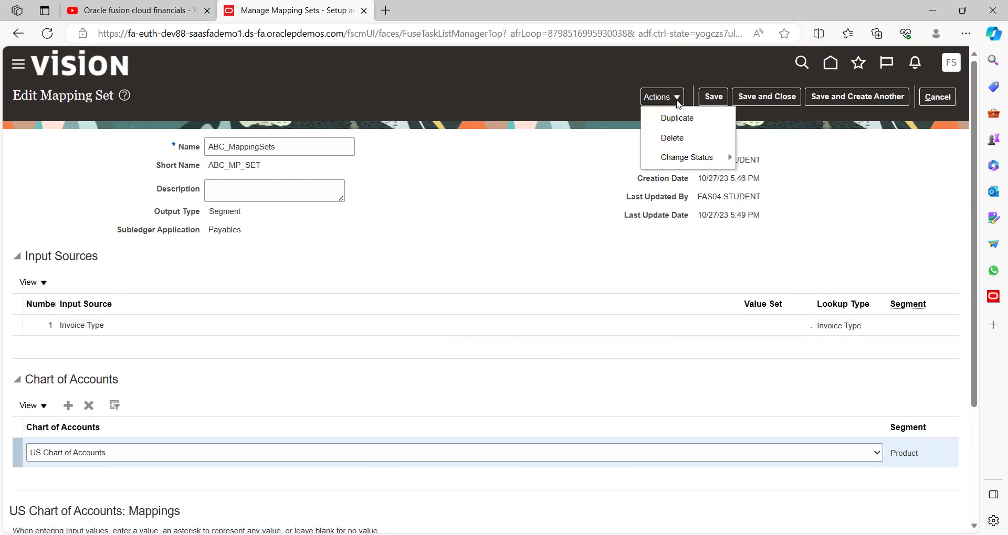
left_click(591, 191)
left_click(758, 100)
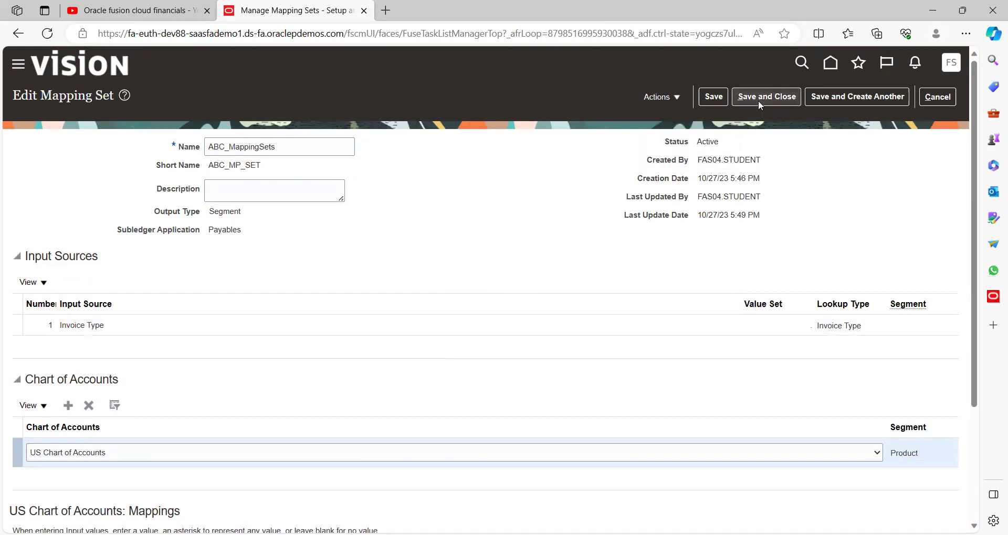